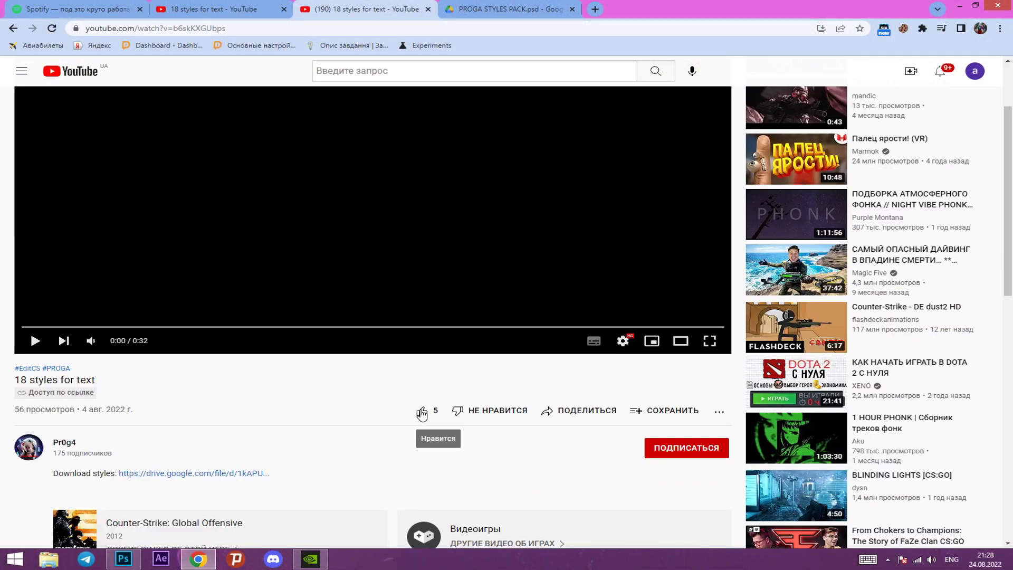
Step: Like the video and subscribe to the channel
click(421, 411)
click(712, 450)
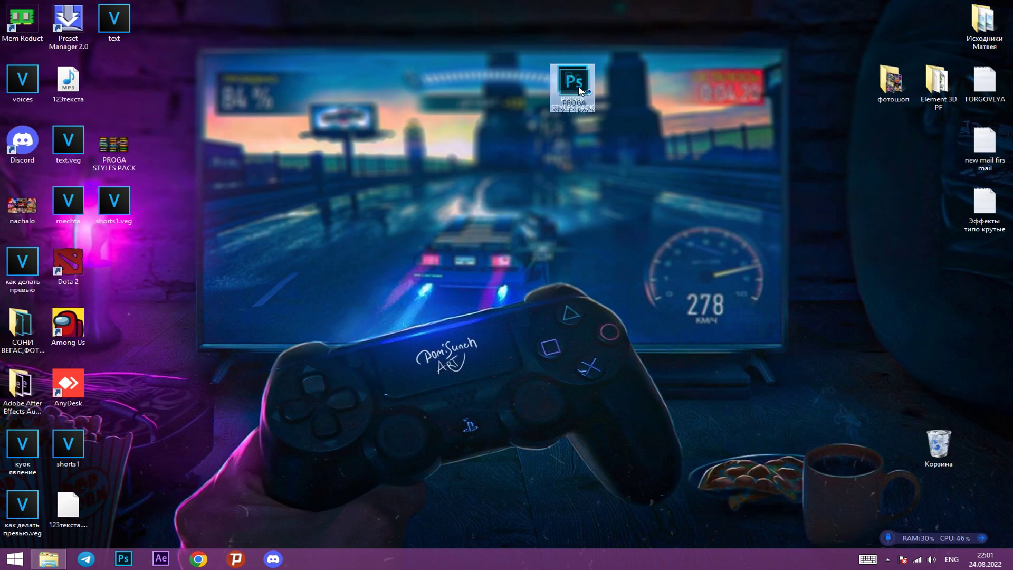
Step: Open PROGA STYLES PACK.psd and save the PROGA 18 layer effects as preset 'Style 3'
drag(599, 84, 601, 155)
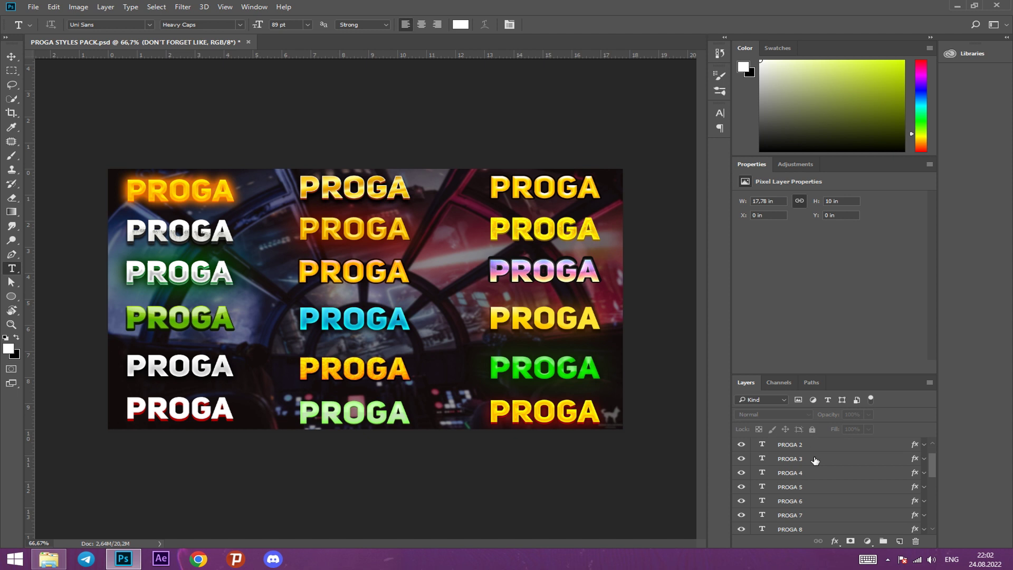
scroll(779, 491, down, 3)
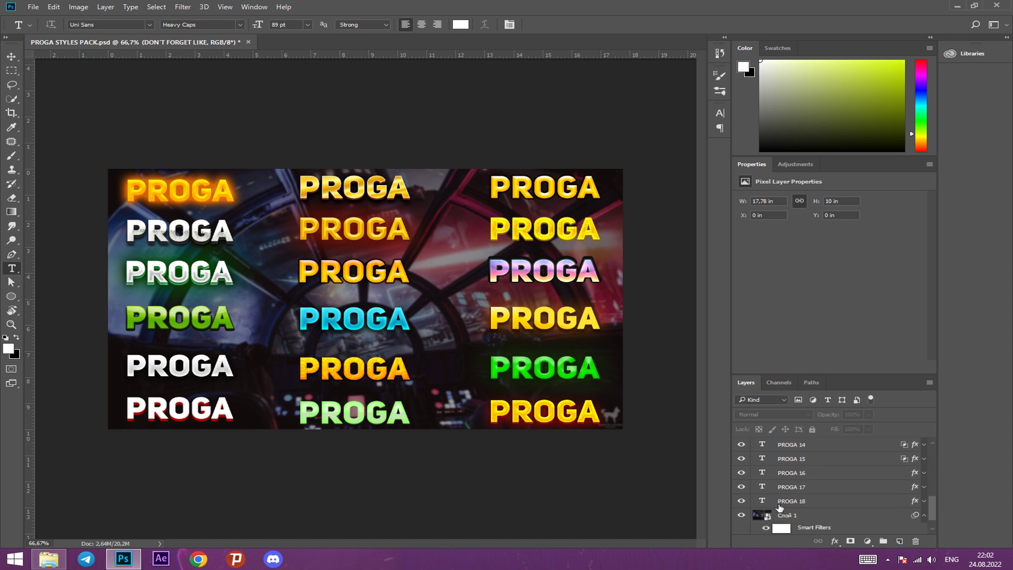
double_click(838, 501)
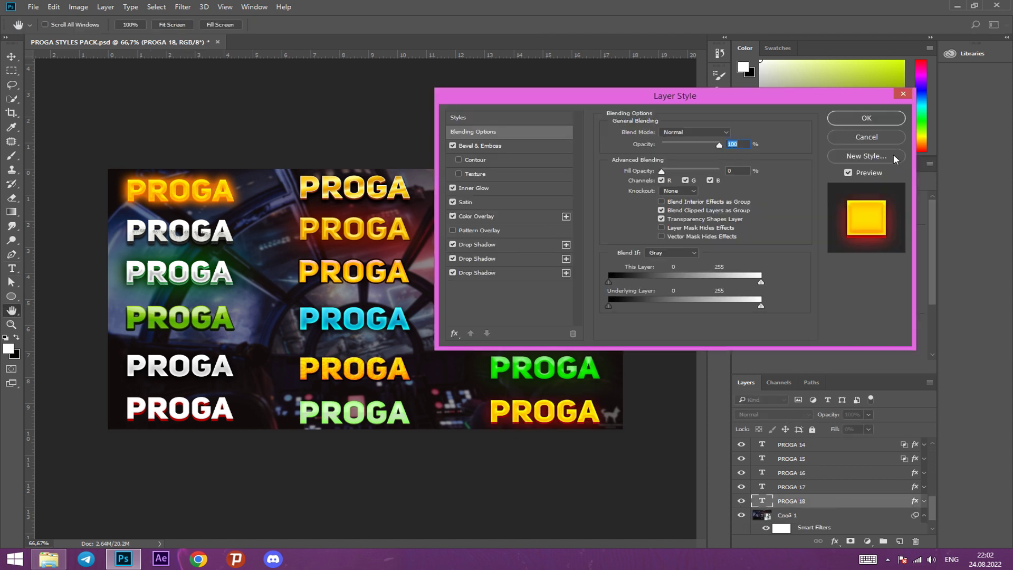
click(866, 156)
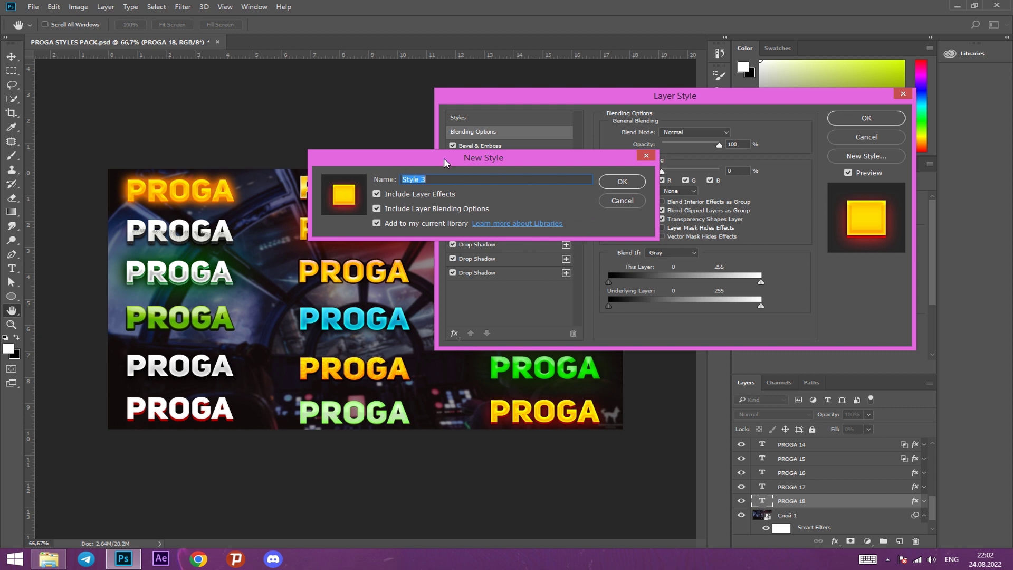
click(621, 182)
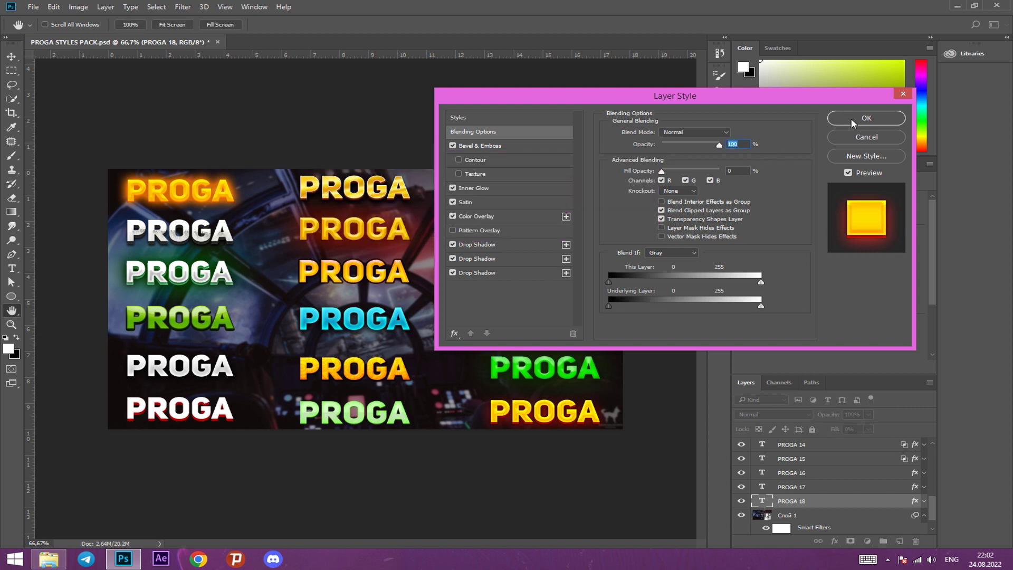
Step: Place the 'SUB' text layer and show the saved style presets in its Layer Style dialog
click(866, 119)
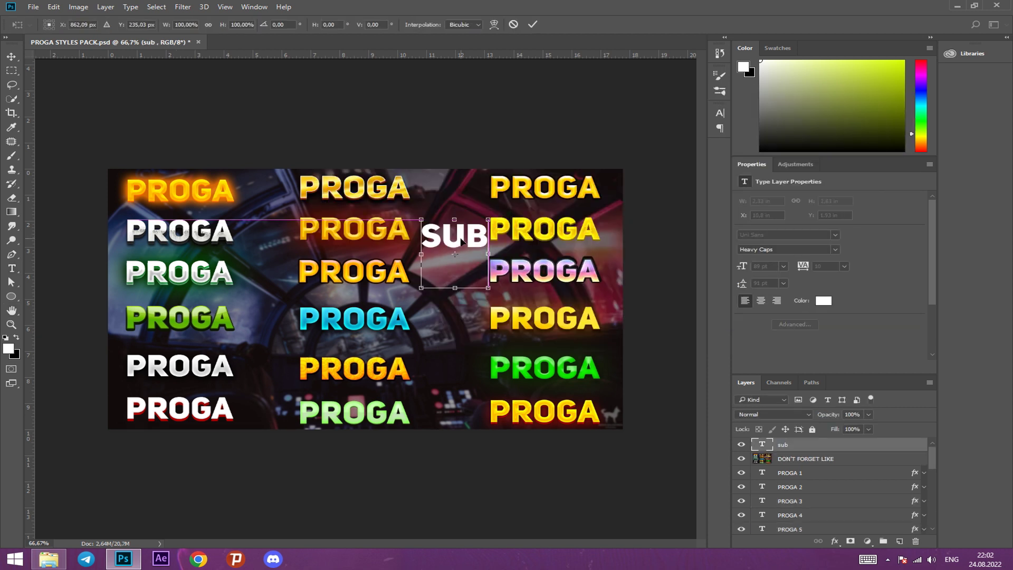
key(Return)
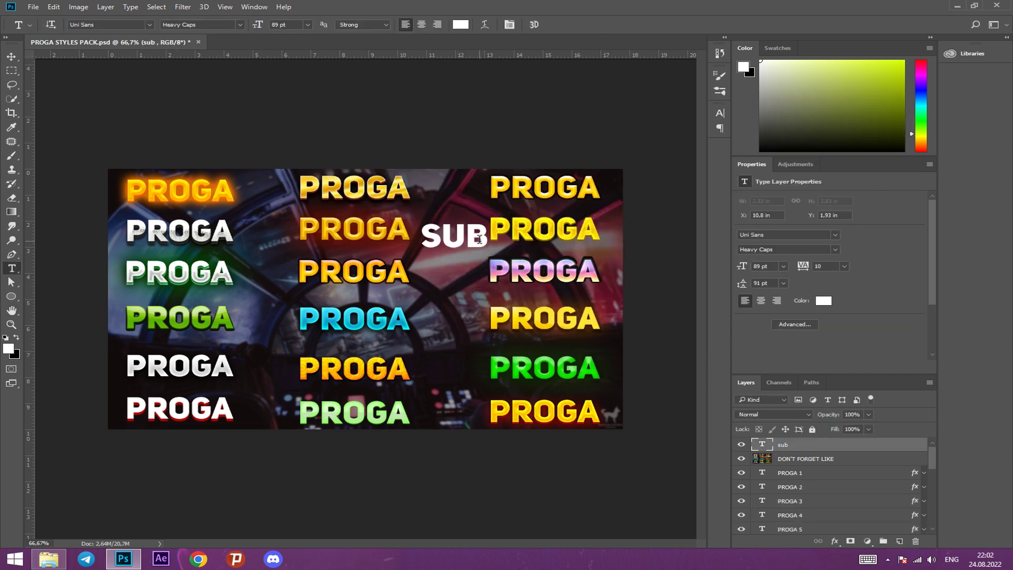
double_click(863, 447)
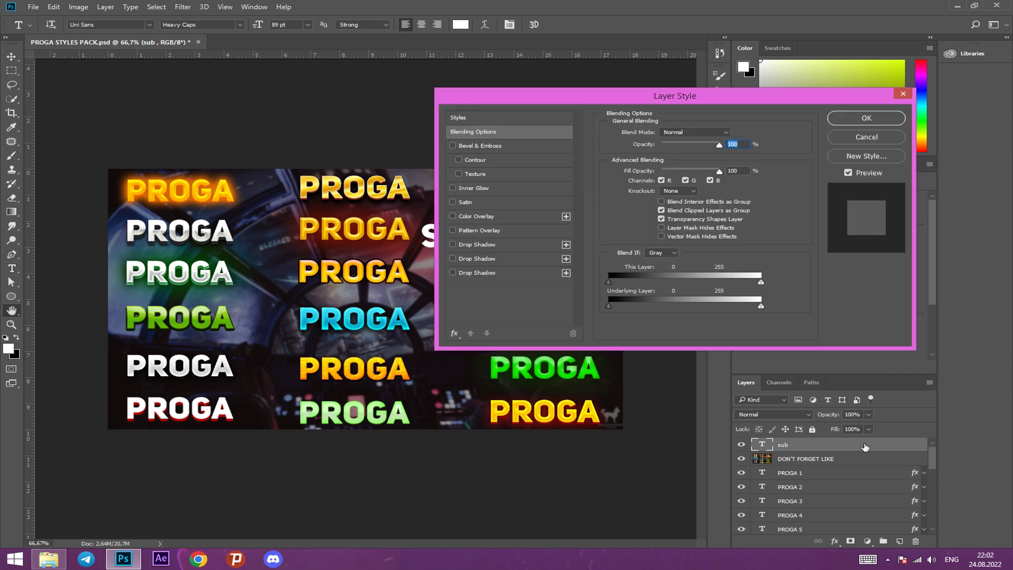
click(470, 119)
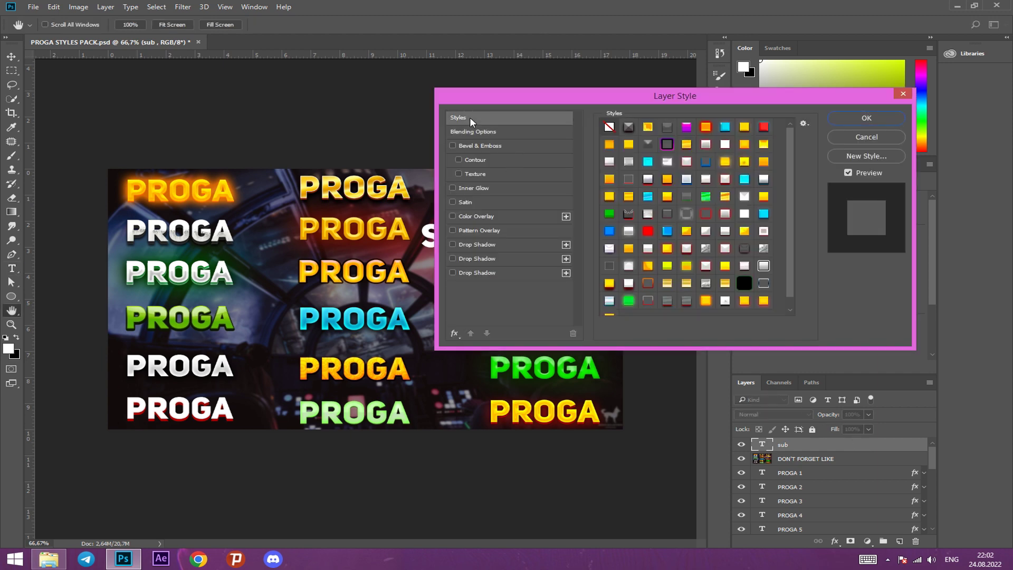
scroll(793, 223, down, 1)
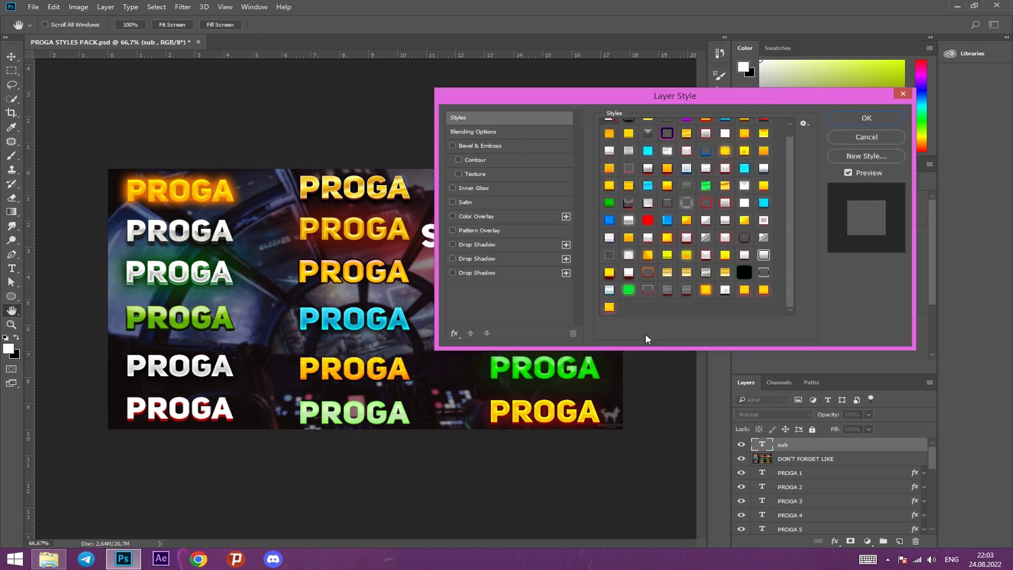